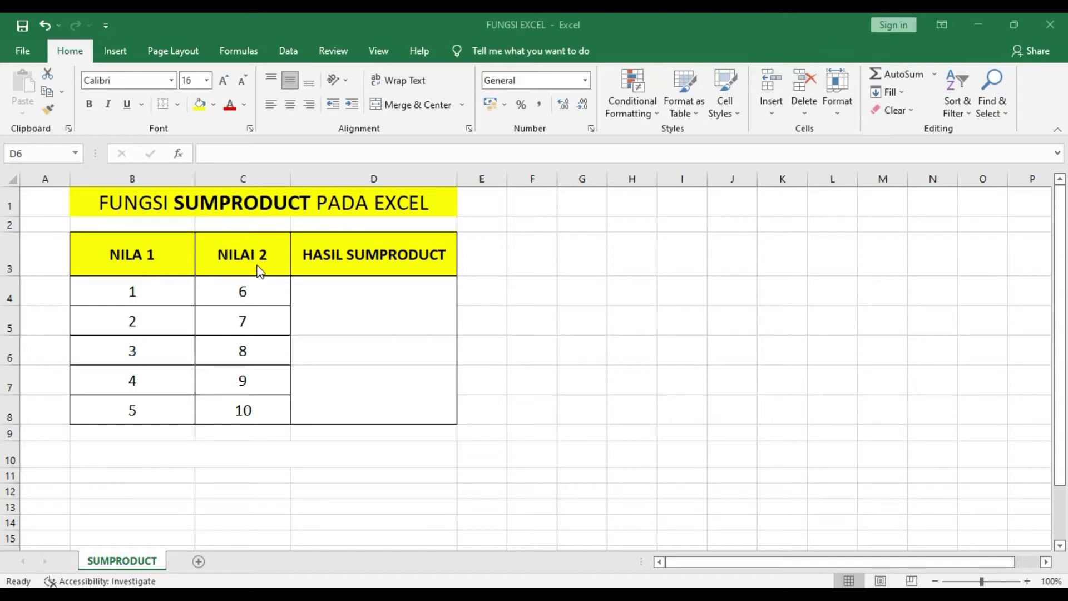
Enter =SUMPRODUCT(B4:B8;C4:C8) in D6 so it returns 130.
{"action": "double_click", "coordinate": [350, 347]}
{"action": "left_click", "coordinate": [573, 358]}
{"action": "left_click", "coordinate": [401, 355]}
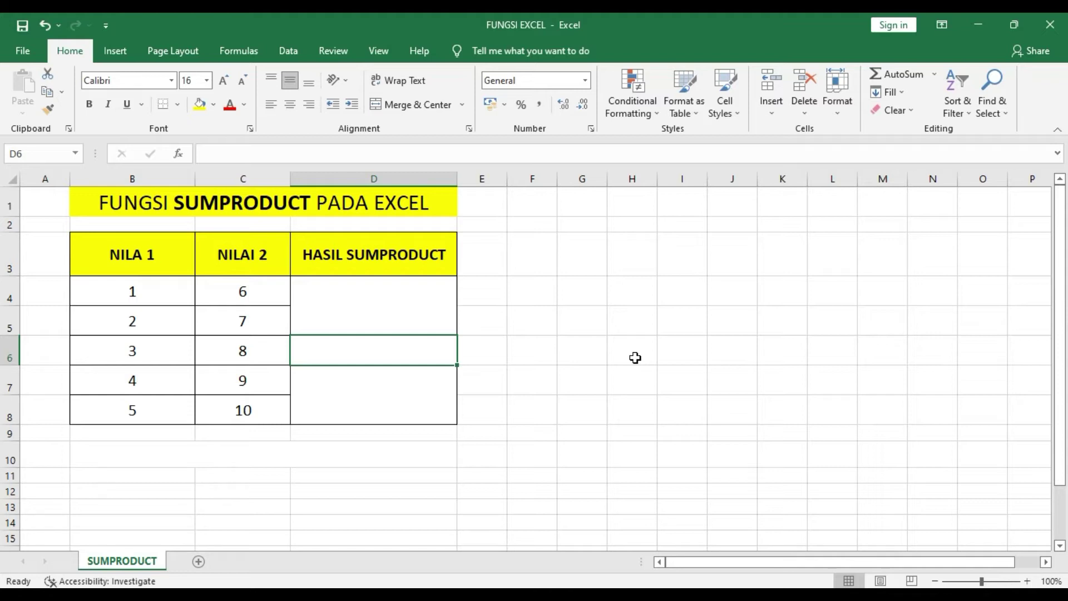
{"action": "type", "text": "="}
{"action": "type", "text": "su"}
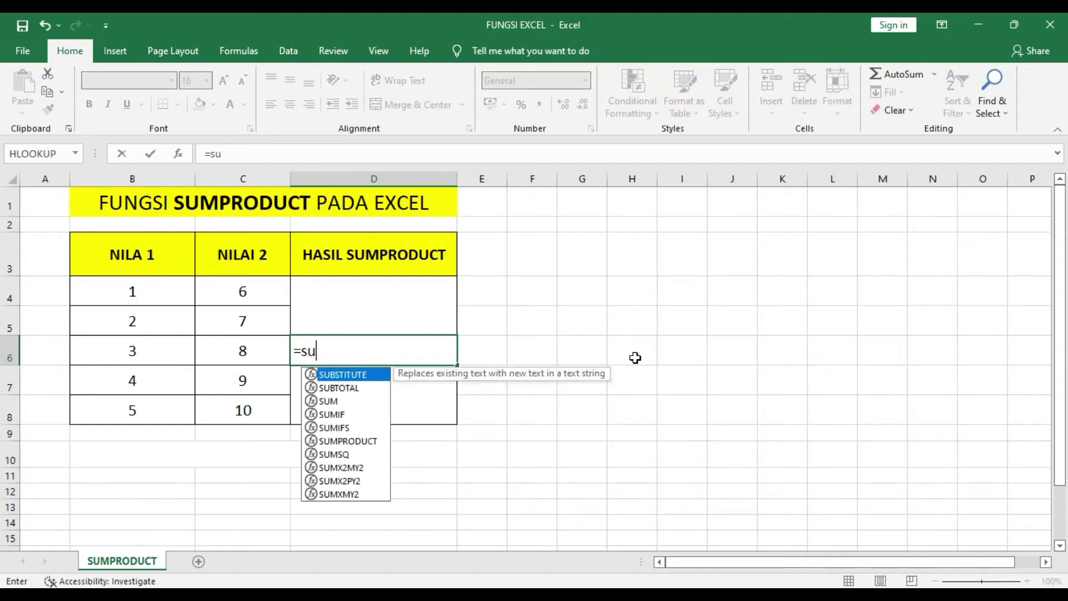
{"action": "type", "text": "mp"}
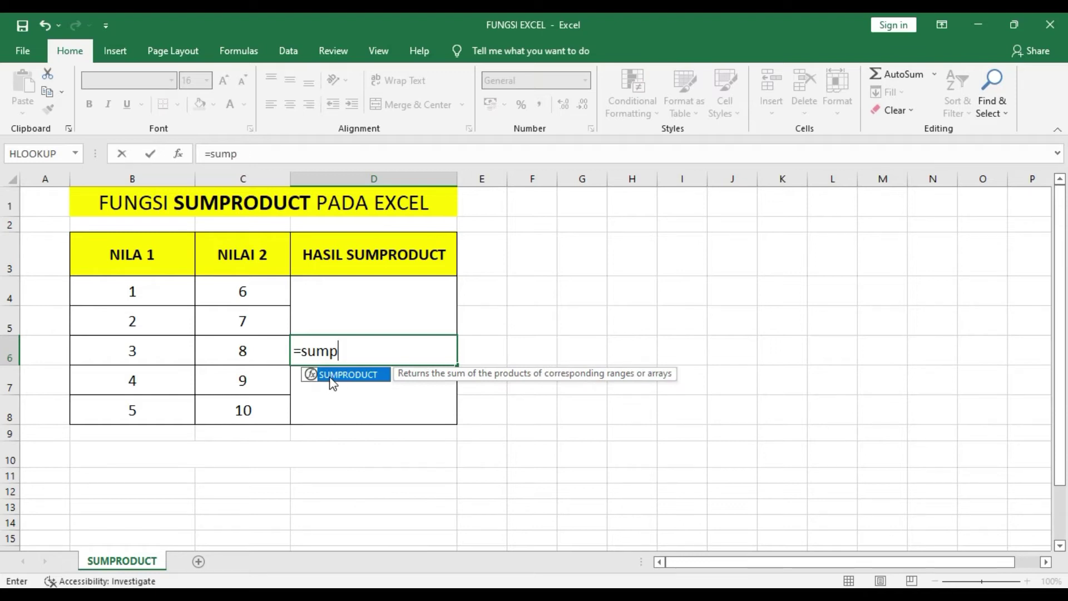
{"action": "double_click", "coordinate": [357, 375]}
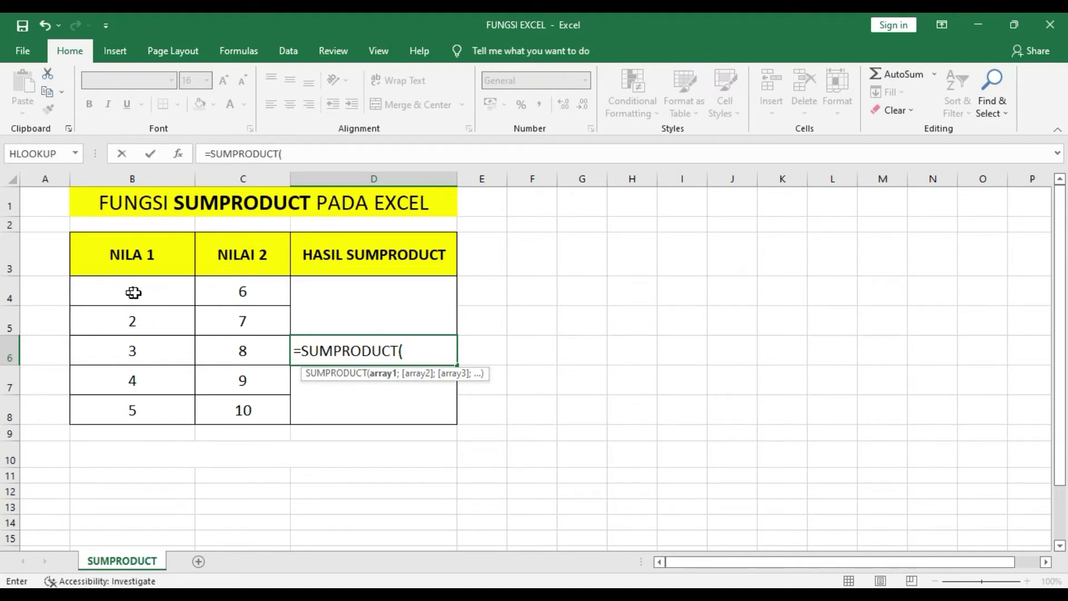
{"action": "left_click_drag", "start_coordinate": [144, 290], "coordinate": [144, 321]}
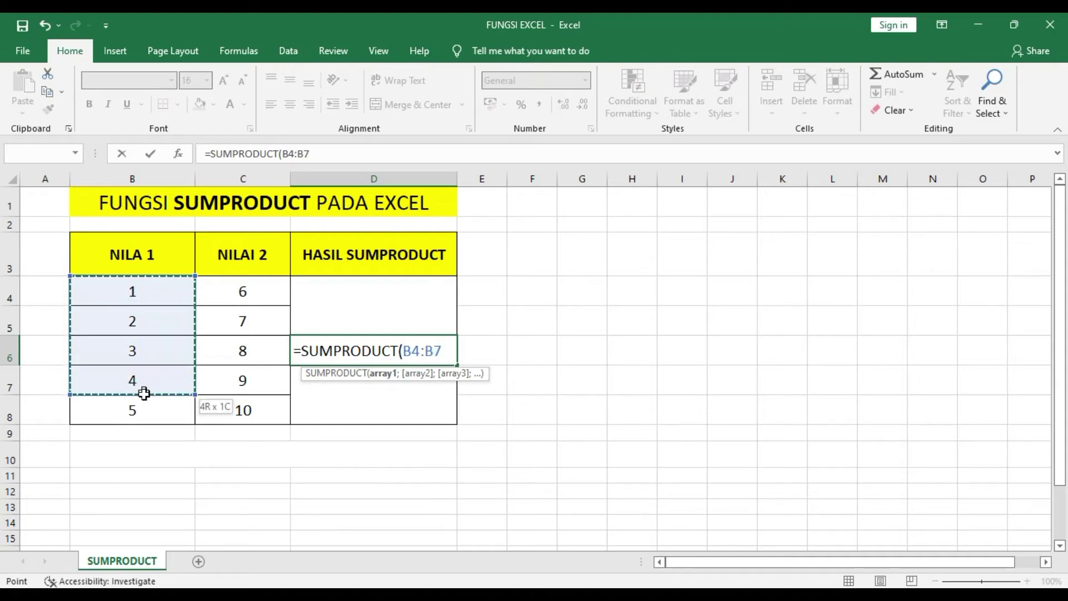
{"action": "left_click_drag", "start_coordinate": [143, 320], "coordinate": [146, 409]}
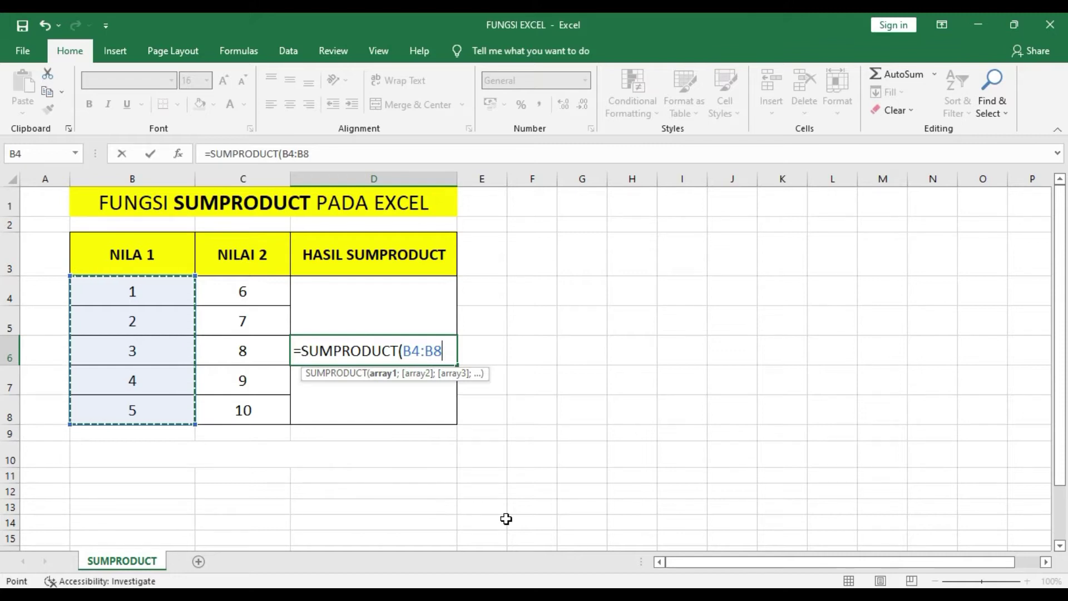
{"action": "type", "text": ";"}
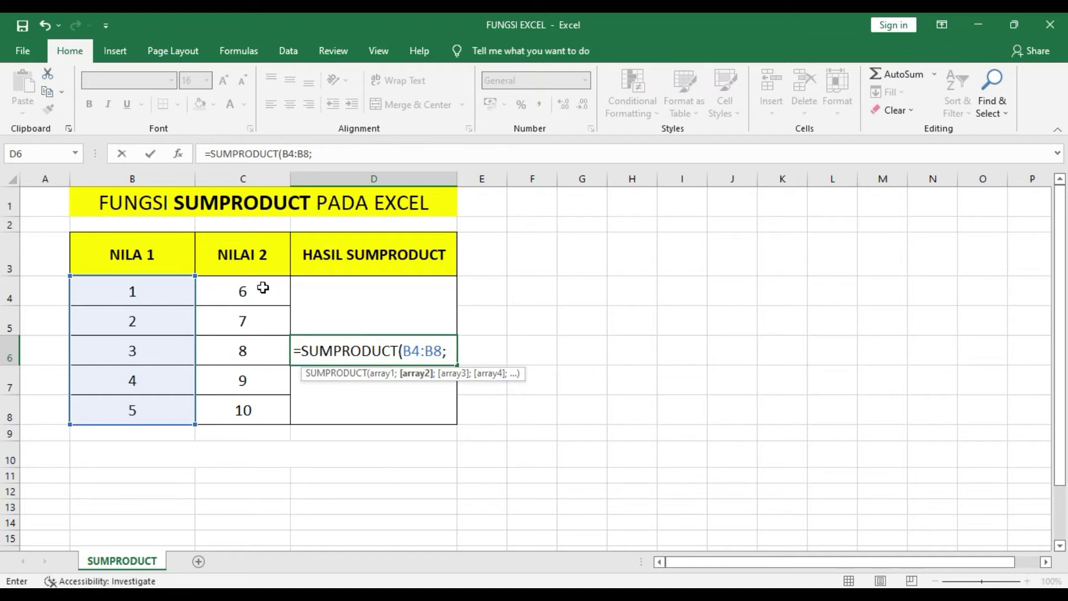
{"action": "left_click_drag", "start_coordinate": [262, 287], "coordinate": [261, 409]}
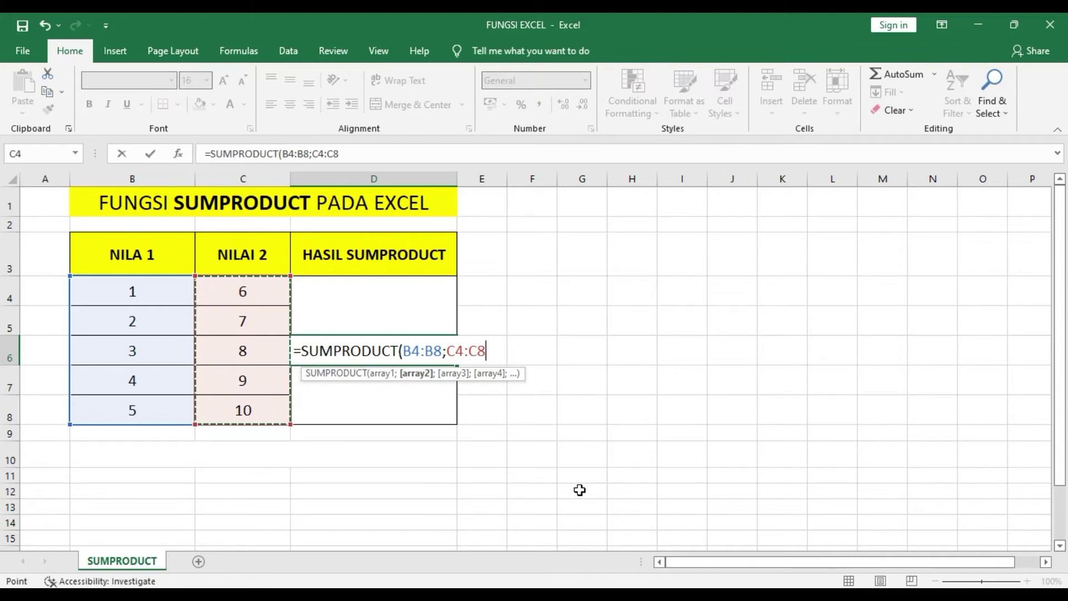
{"action": "type", "text": ")"}
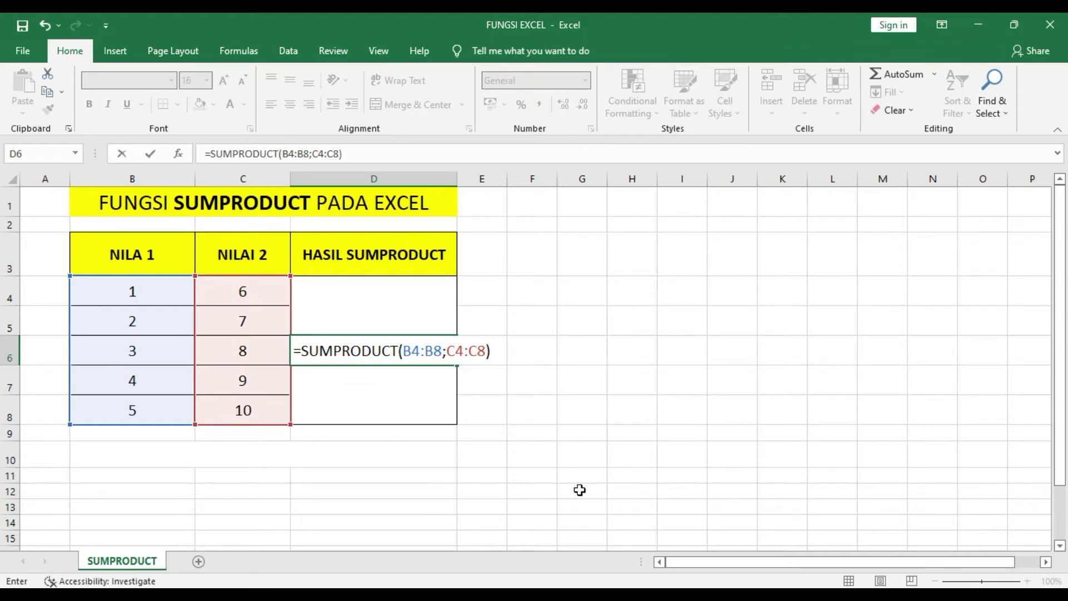
{"action": "key", "text": "Return"}
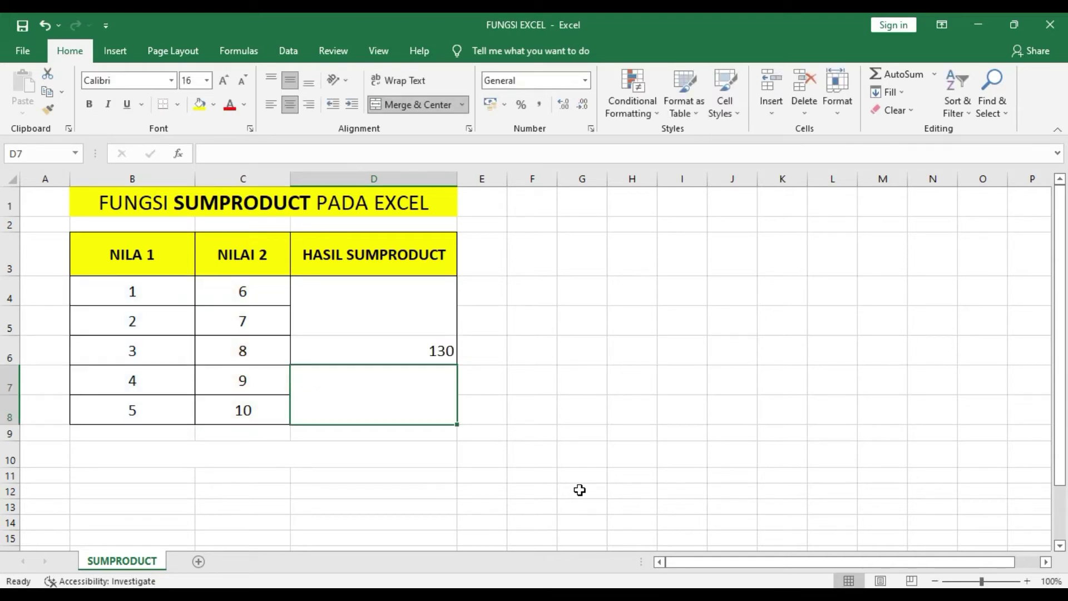
Center-align the 130 result in cell D6.
{"action": "left_click", "coordinate": [417, 347]}
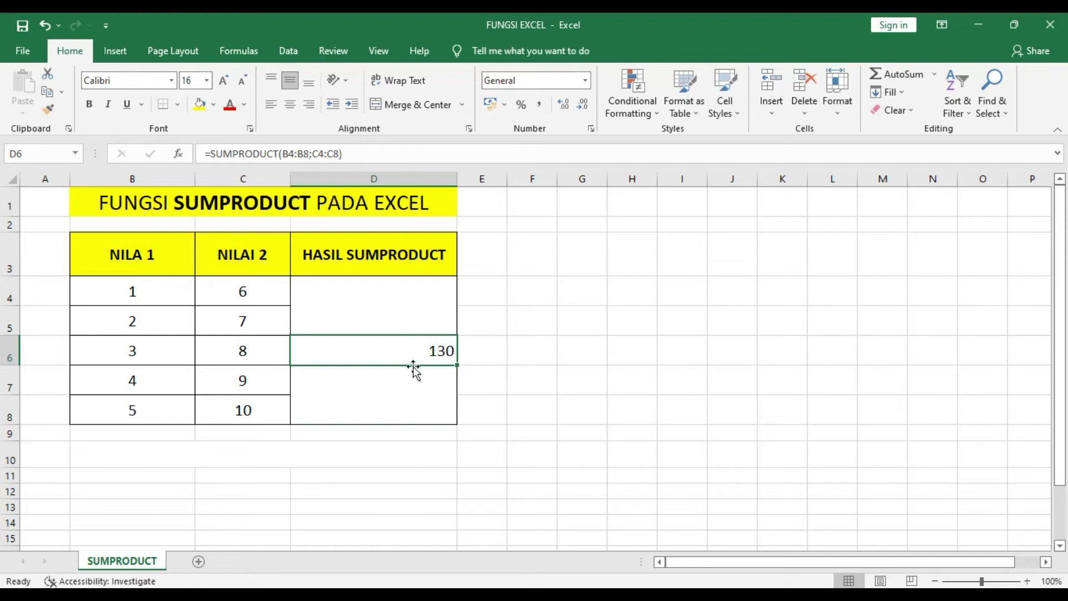
{"action": "left_click", "coordinate": [289, 104]}
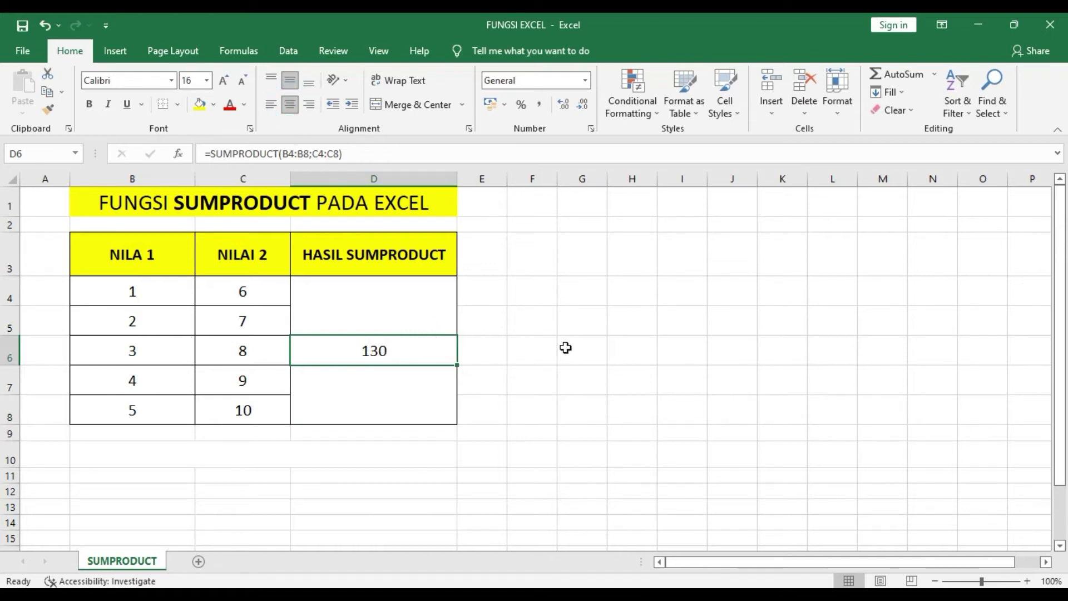
{"action": "left_click", "coordinate": [562, 379]}
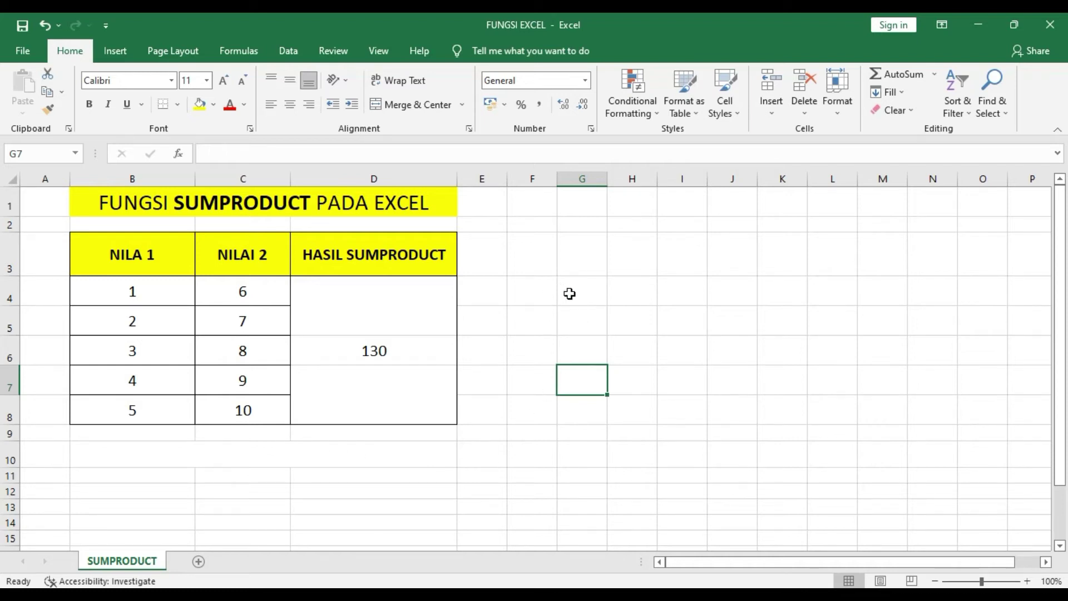
Enter =B4*C4 in G4 and fill it down to G8, giving 6, 14, 24, 36, 50.
{"action": "left_click", "coordinate": [569, 294]}
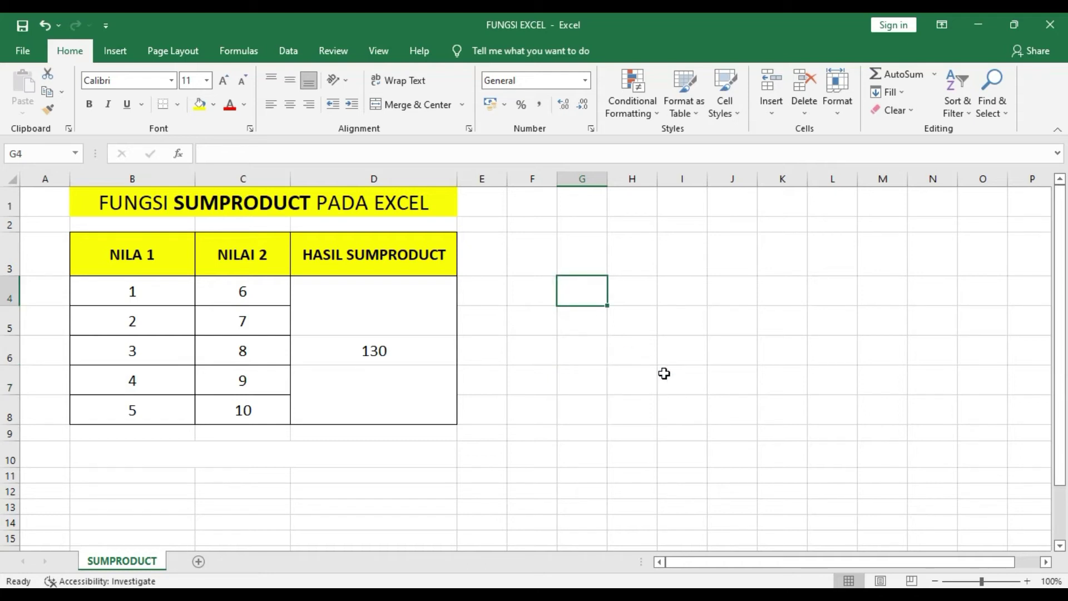
{"action": "type", "text": "="}
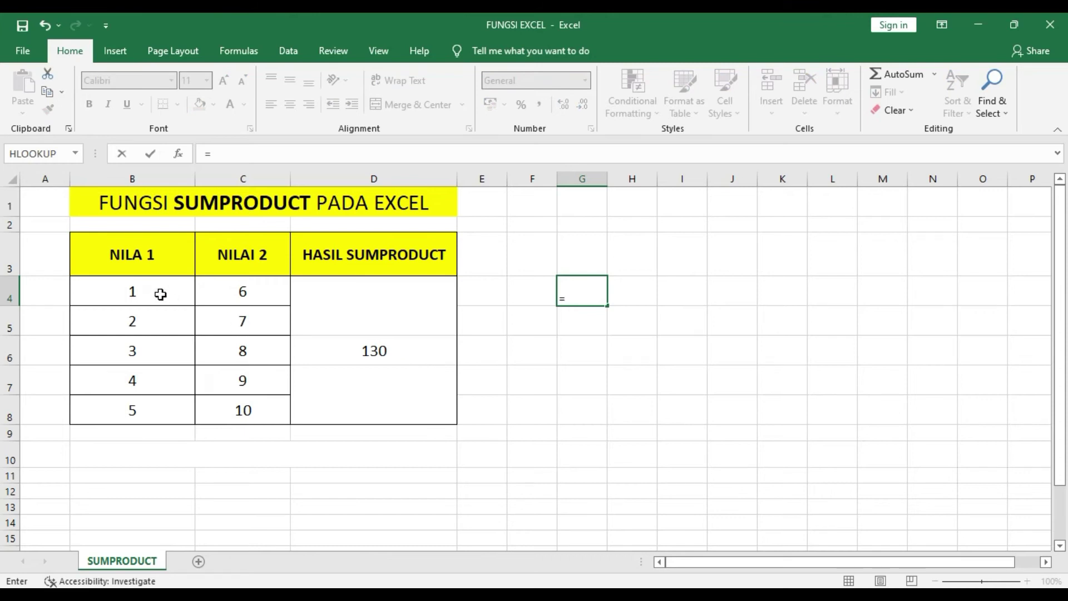
{"action": "left_click", "coordinate": [160, 294]}
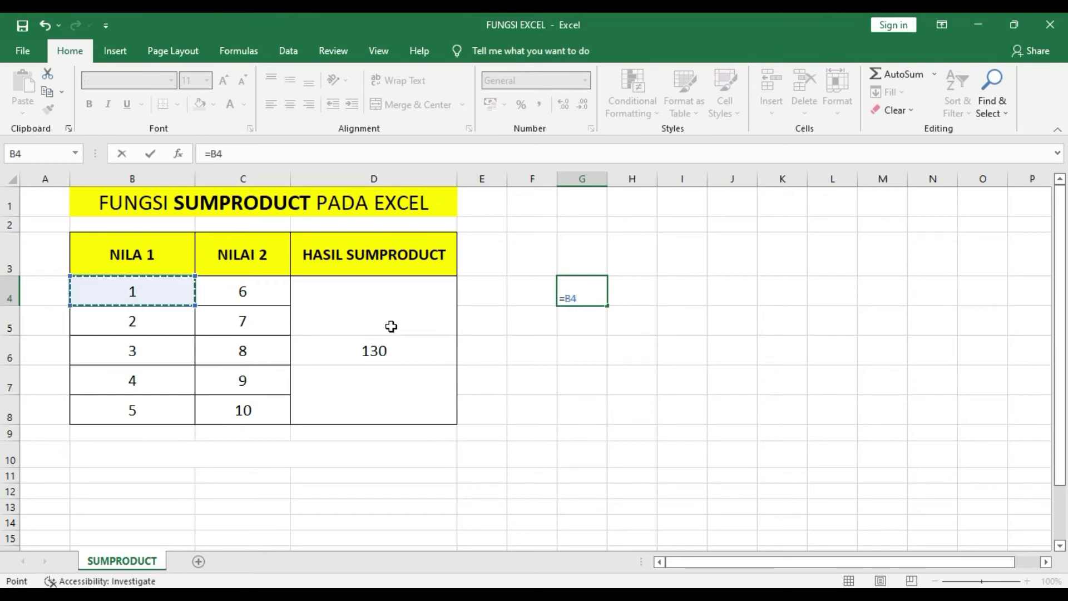
{"action": "type", "text": "*"}
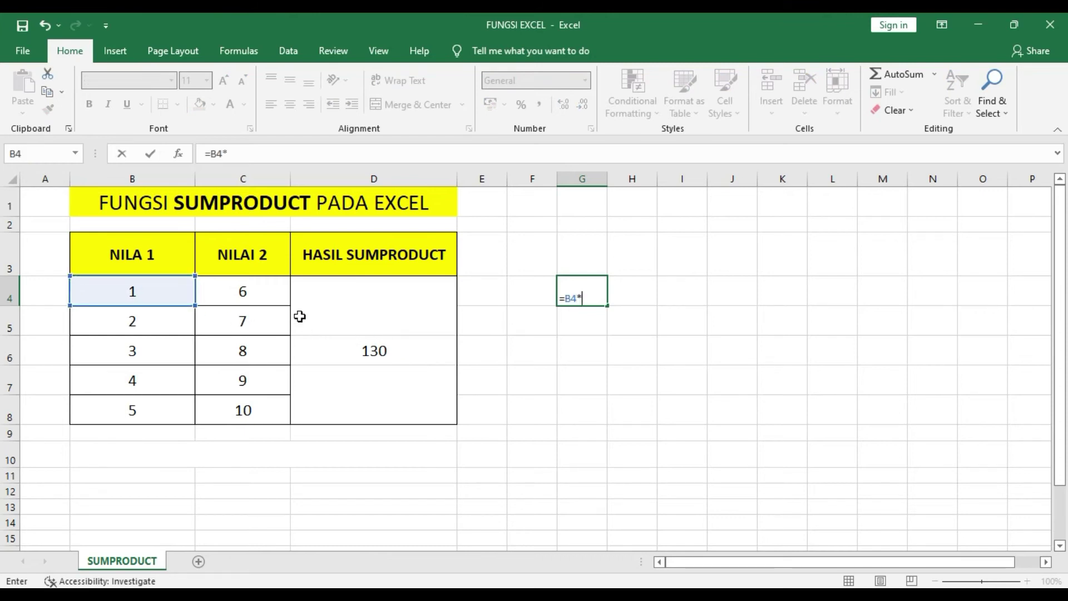
{"action": "left_click", "coordinate": [257, 292]}
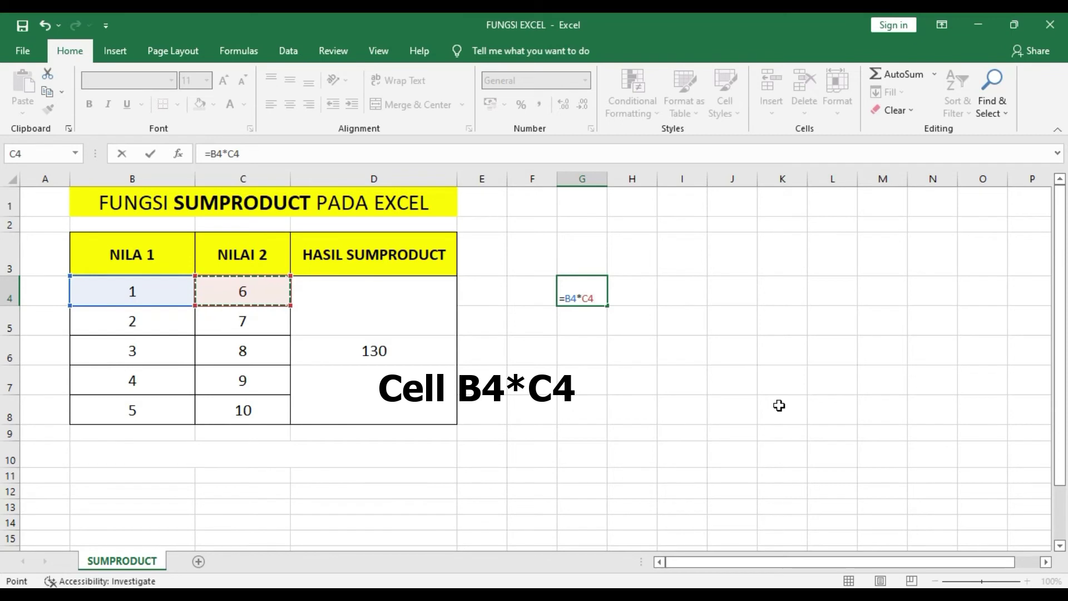
{"action": "key", "text": "Return"}
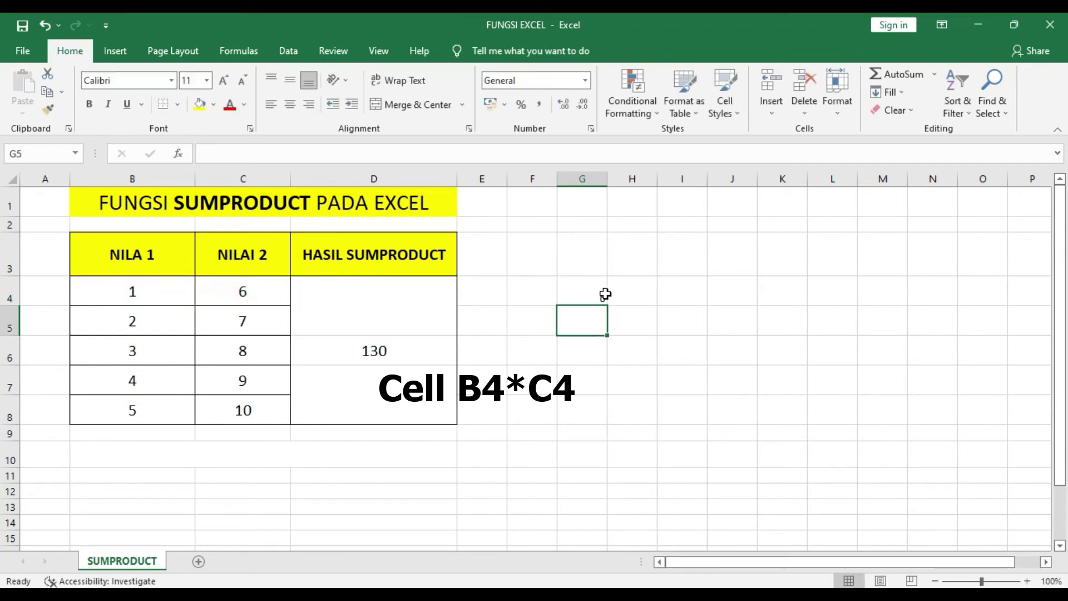
{"action": "left_click", "coordinate": [588, 286]}
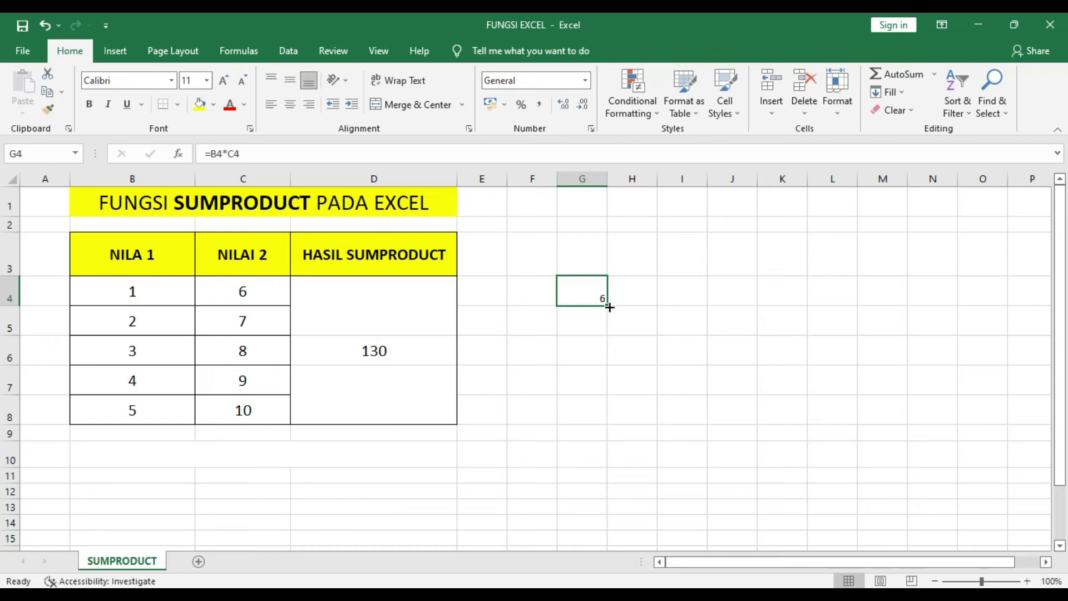
{"action": "left_click_drag", "start_coordinate": [609, 308], "coordinate": [611, 421]}
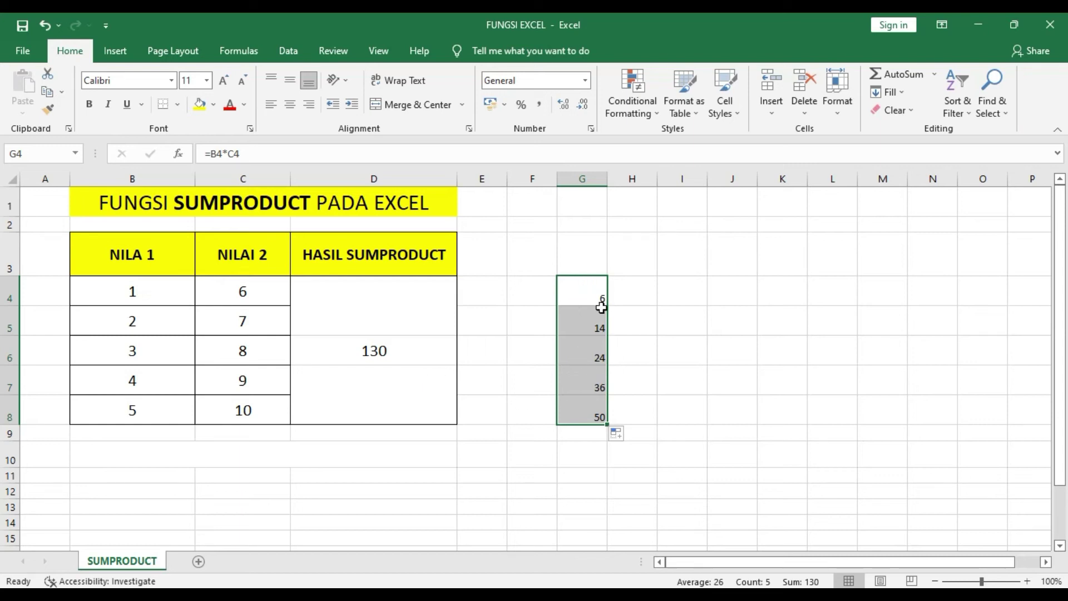
Enter =SUM(G4:G8) in G10, returning 130.
{"action": "left_click", "coordinate": [565, 450]}
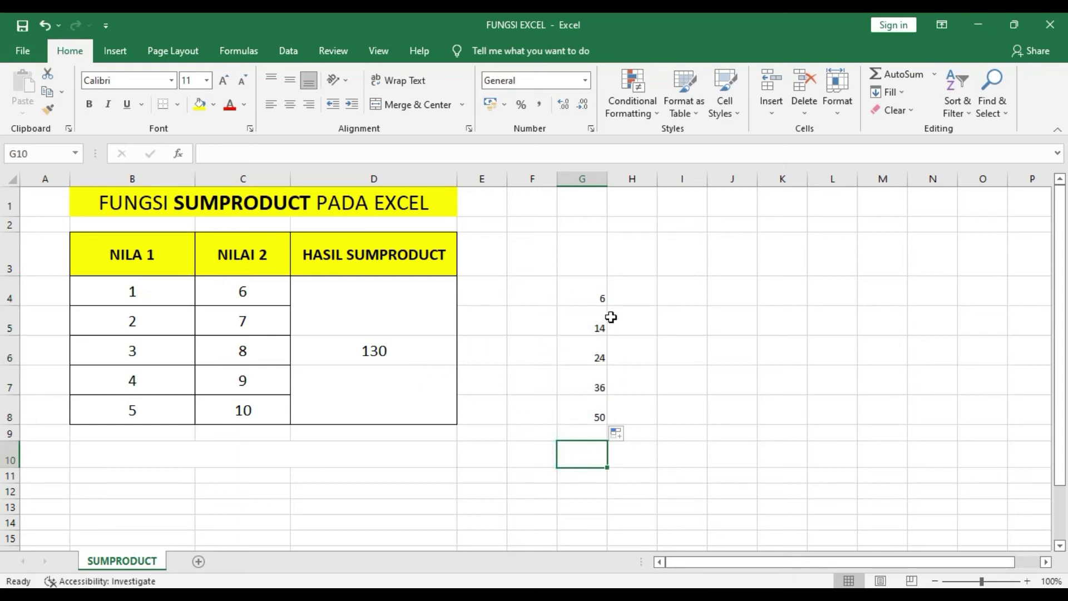
{"action": "type", "text": "="}
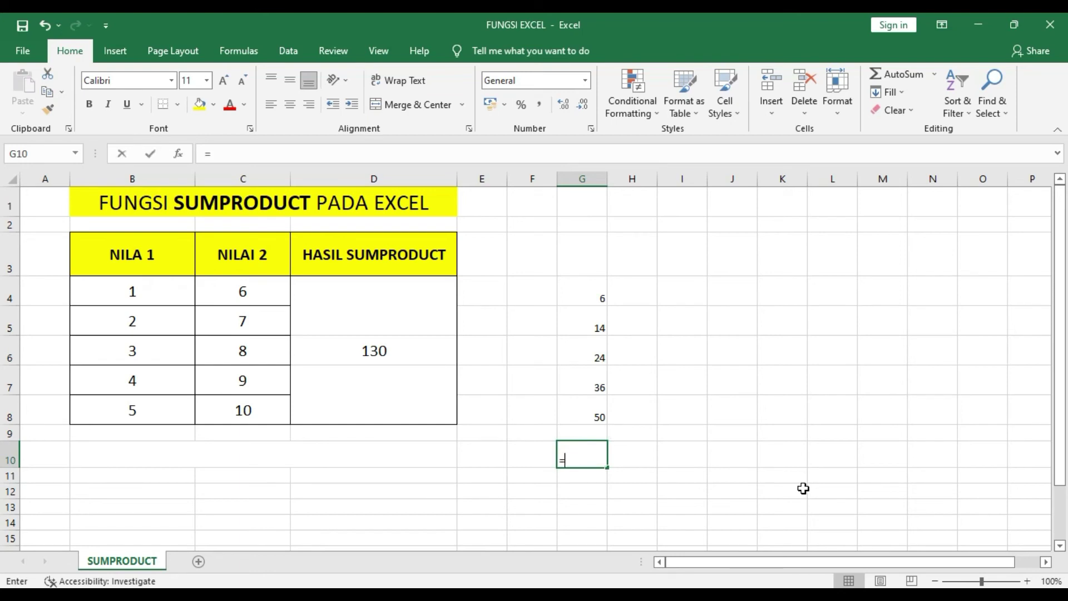
{"action": "type", "text": "sum"}
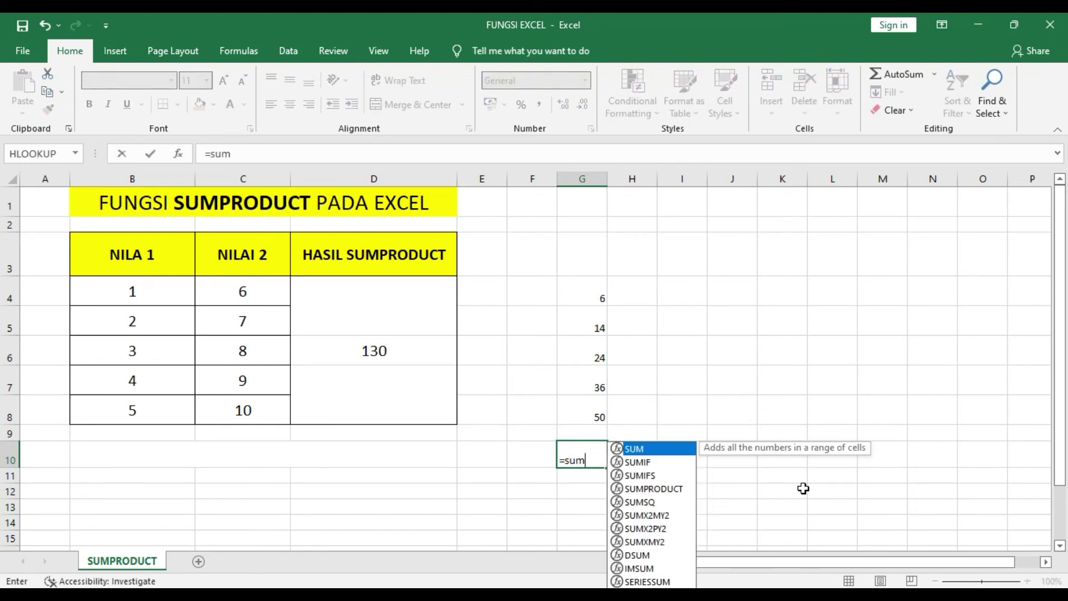
{"action": "type", "text": "("}
{"action": "left_click_drag", "start_coordinate": [594, 287], "coordinate": [594, 409]}
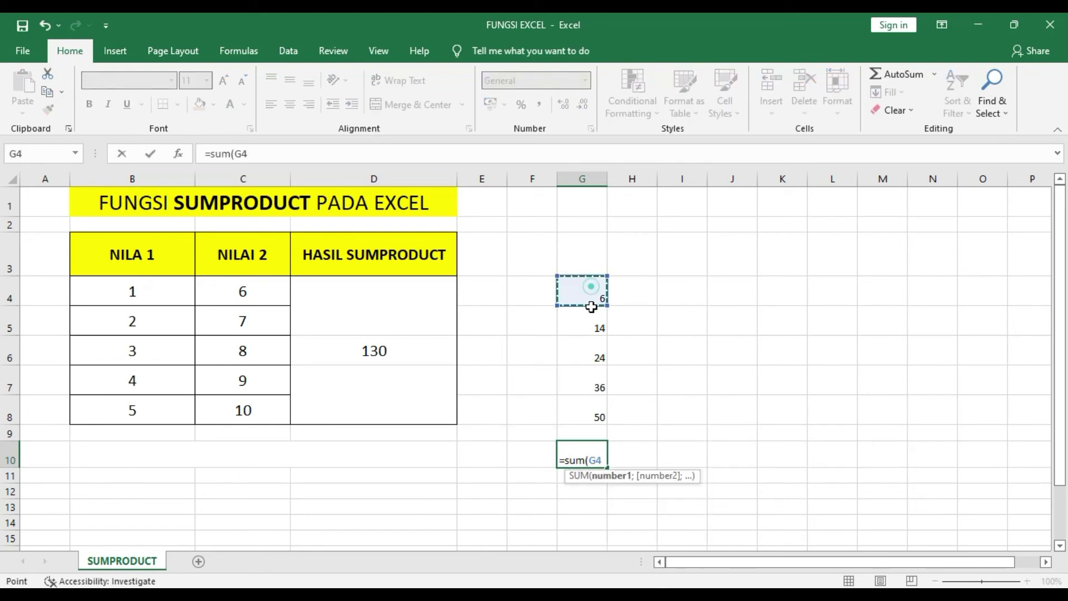
{"action": "type", "text": ")"}
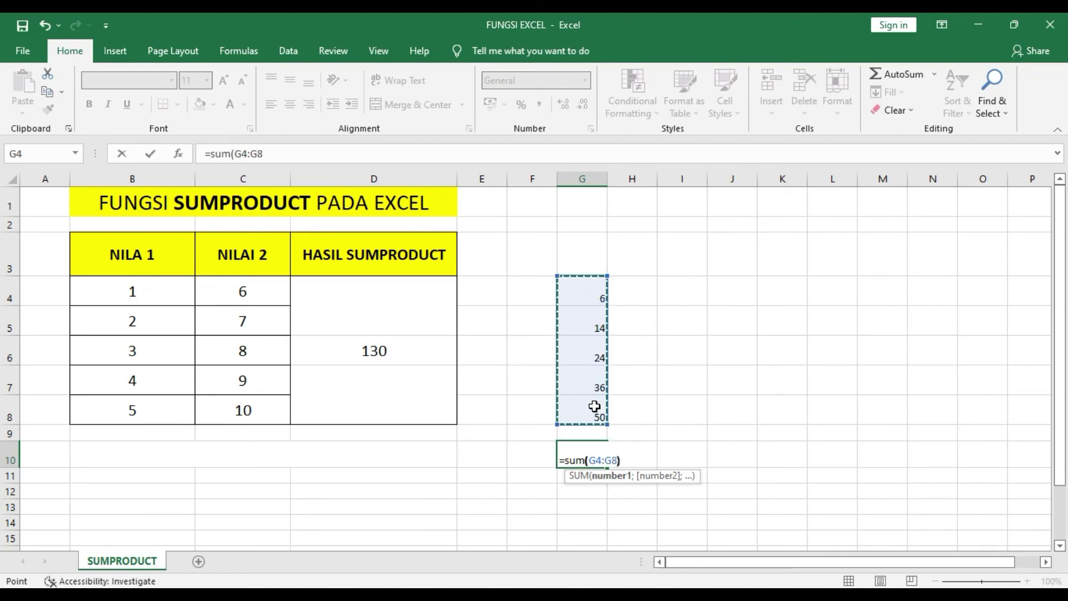
{"action": "key", "text": "Return"}
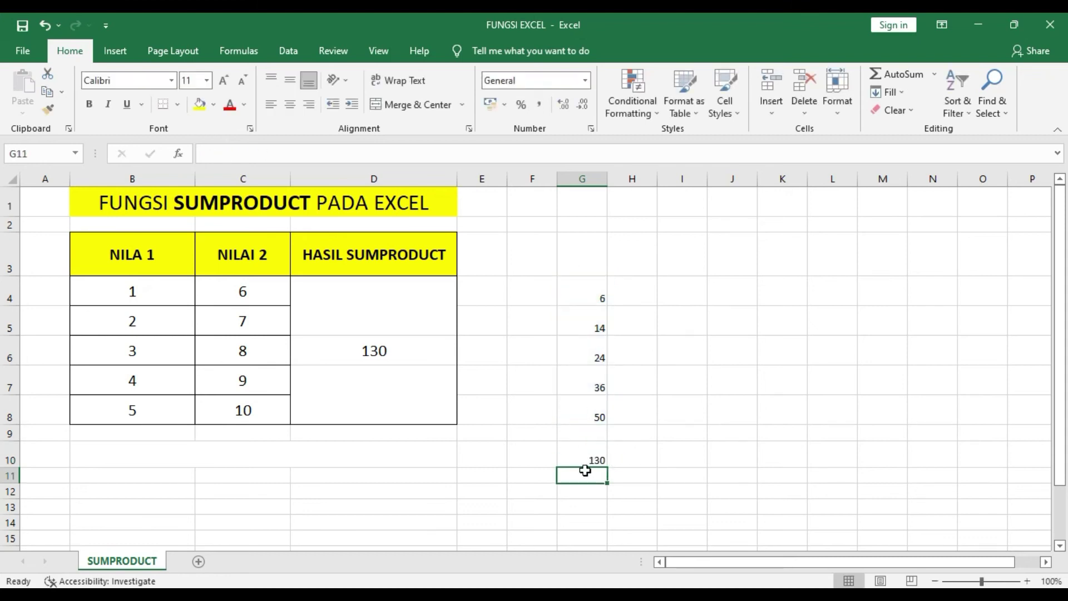
{"action": "left_click", "coordinate": [582, 459]}
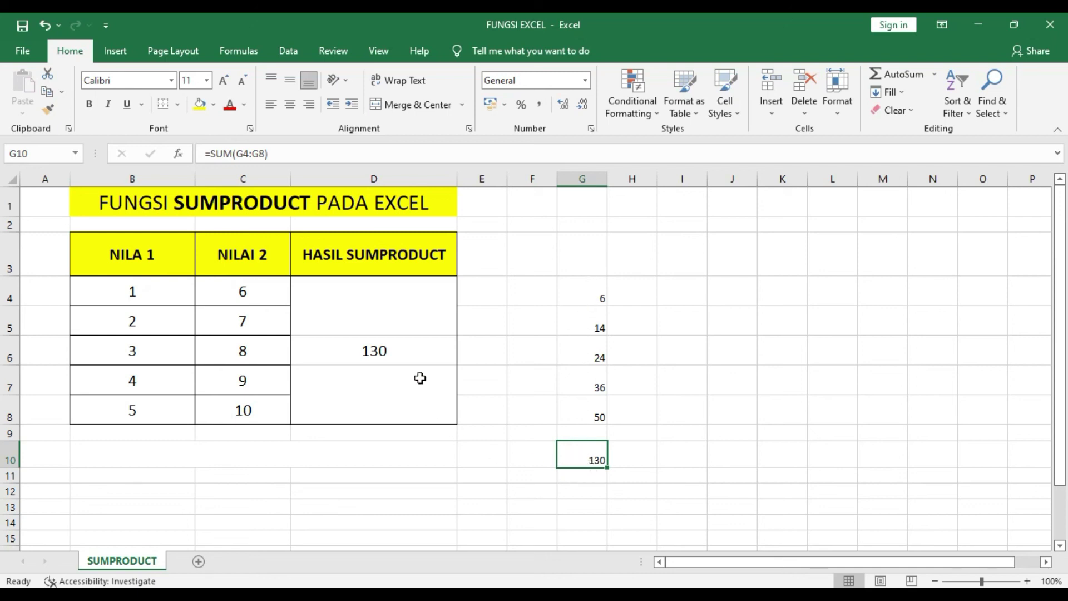
Select D6 to show =SUMPRODUCT(B4:B8;C4:C8) in the formula bar.
{"action": "left_click", "coordinate": [408, 355]}
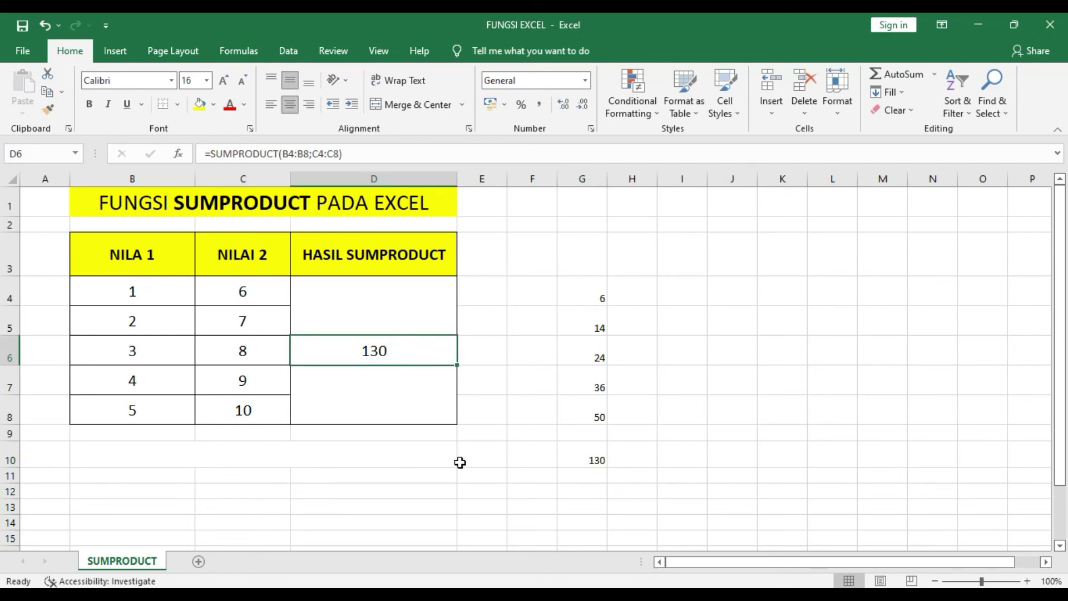